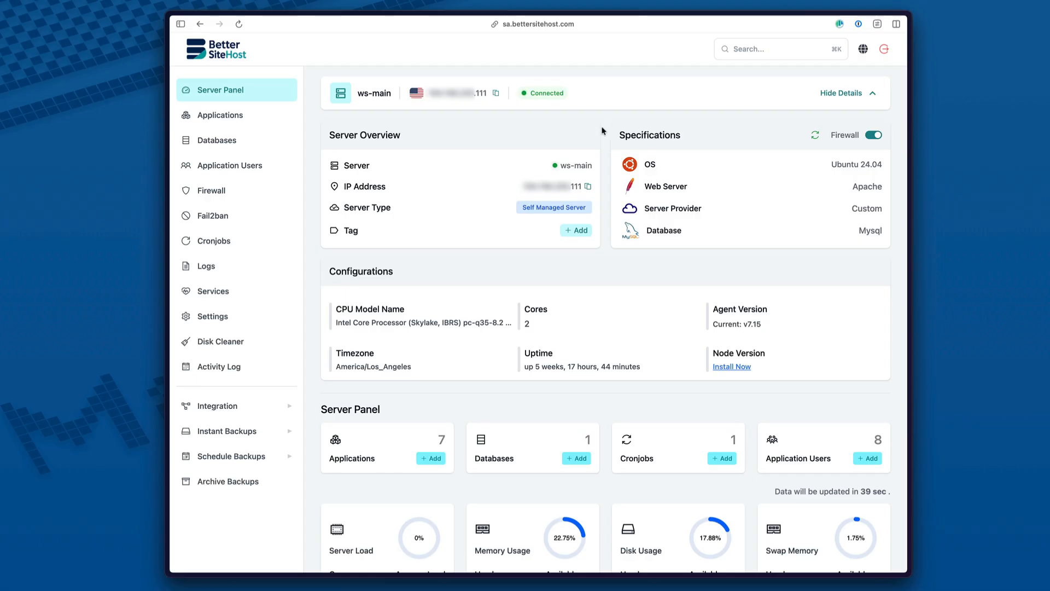
Step: Start creating a new application on the ws-main server and name it joeworkmannet
left_click(321, 137)
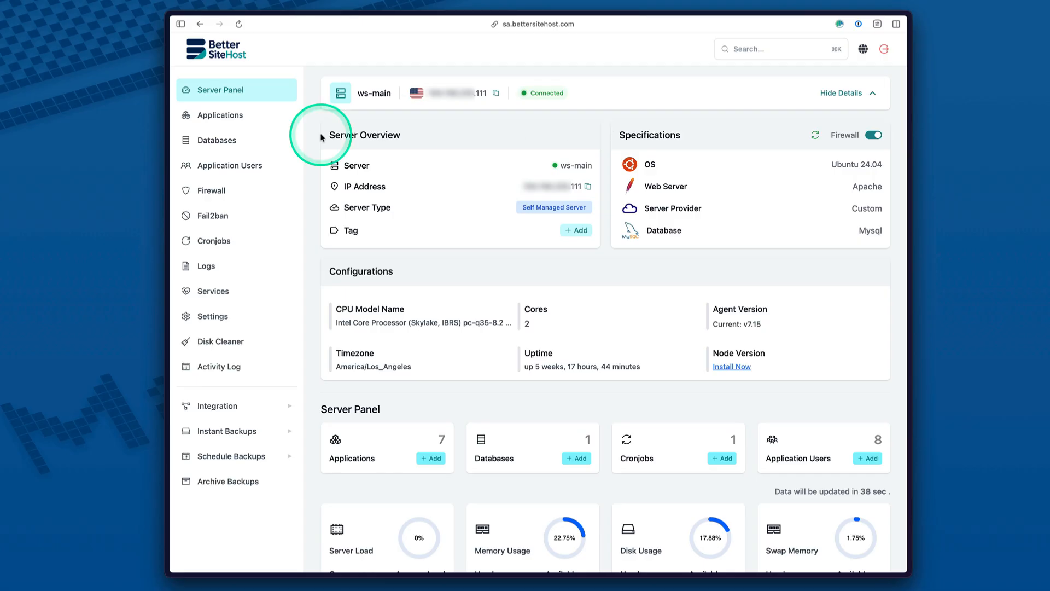
left_click(226, 121)
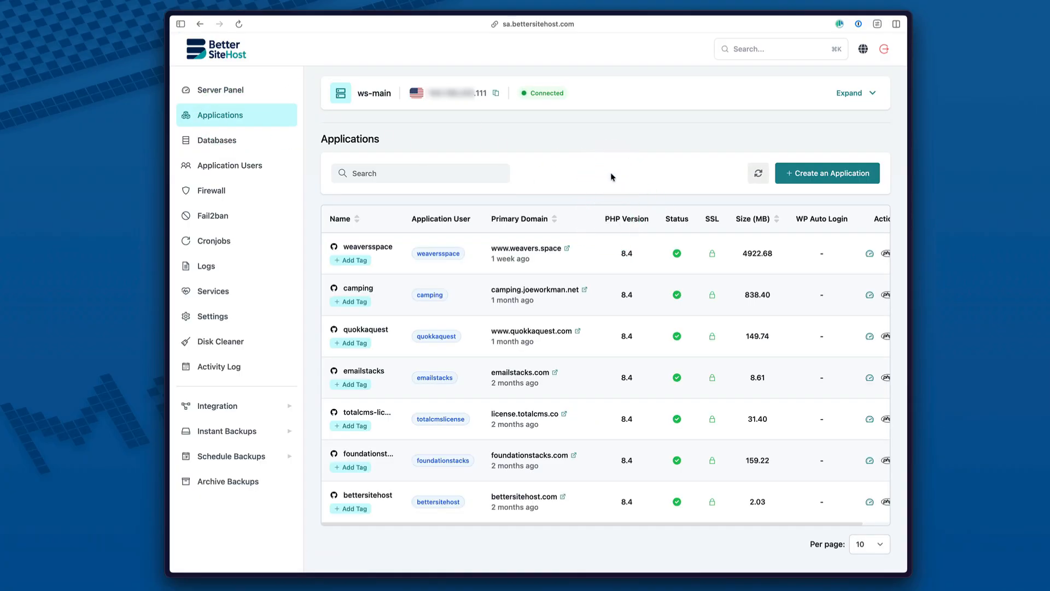
left_click(827, 174)
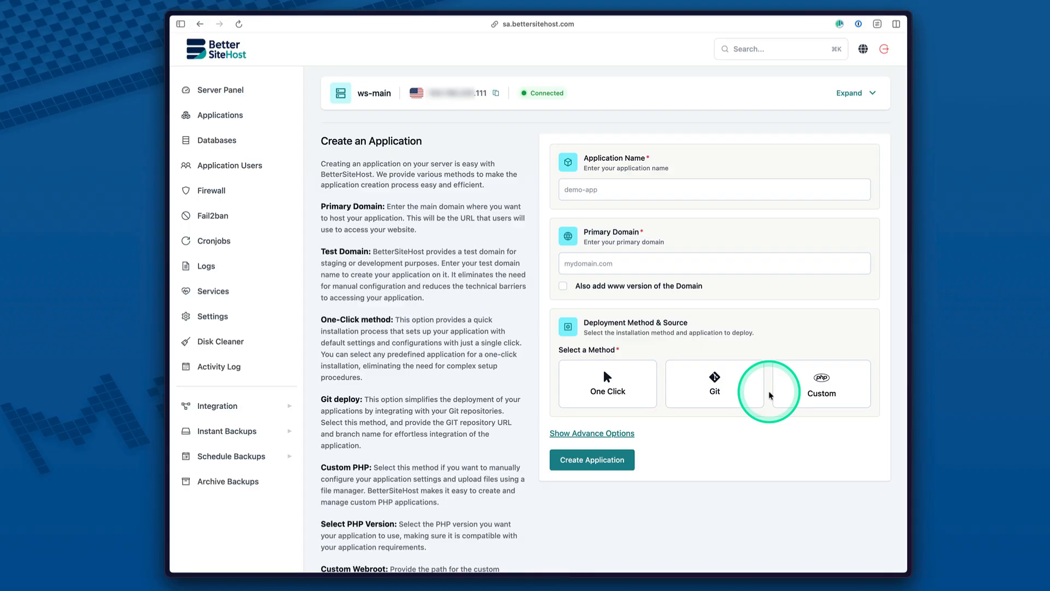
left_click(643, 191)
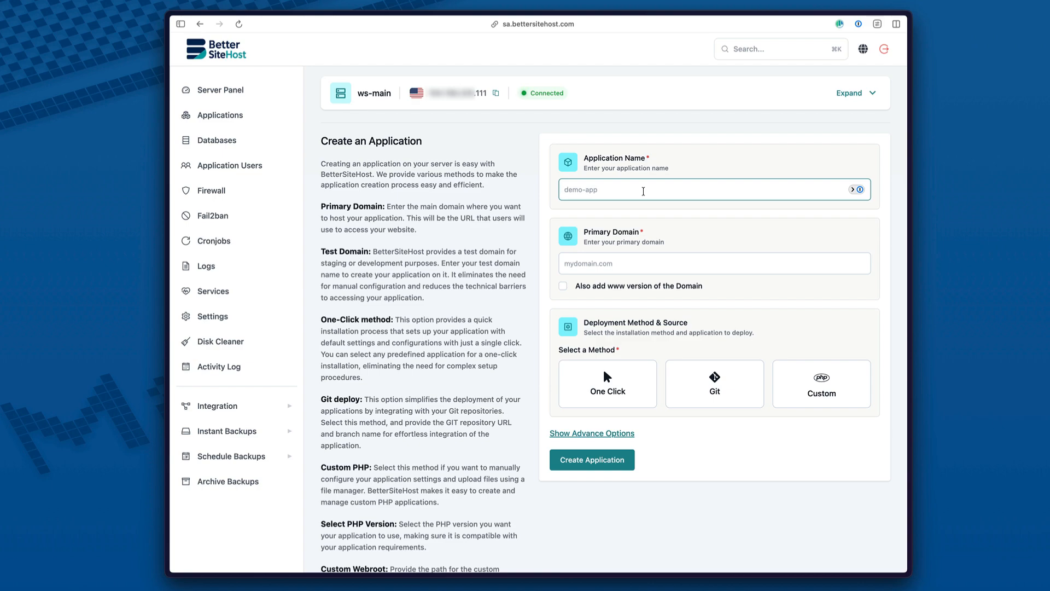
type("joework")
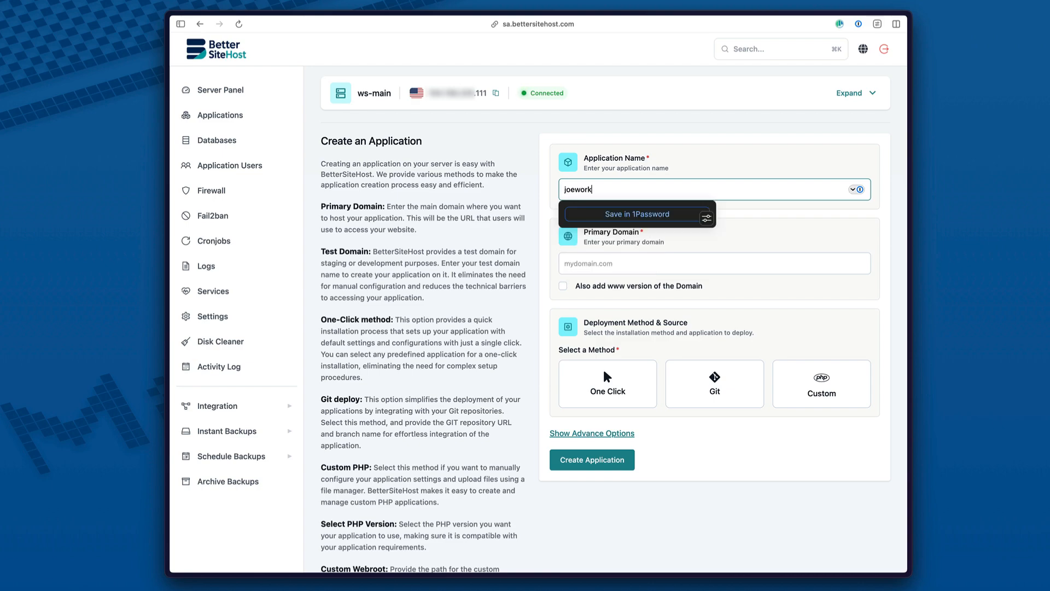
type("mannet")
key("Tab")
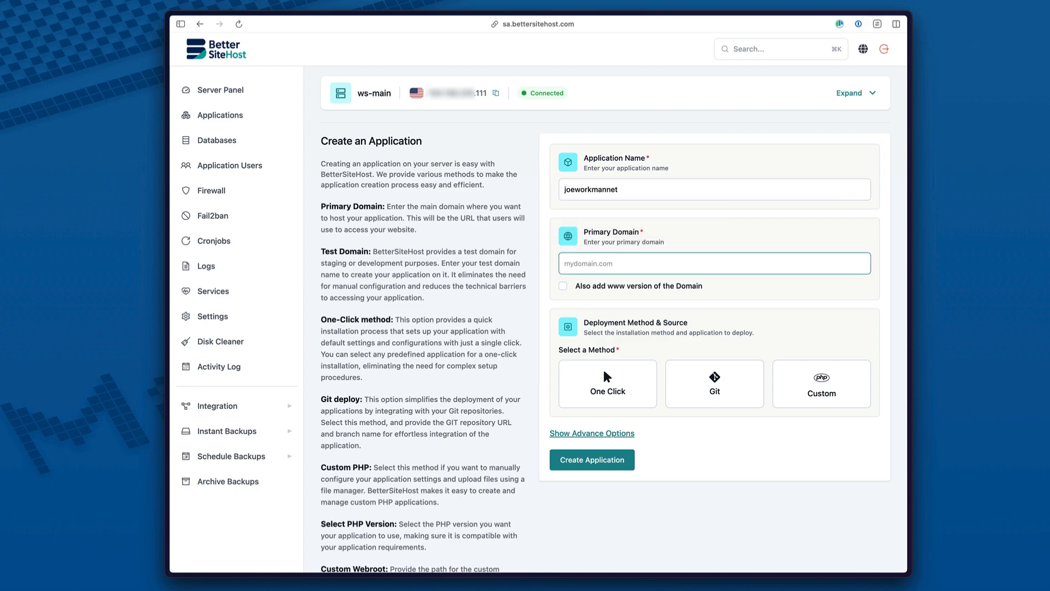
Step: Set the primary domain to joeworkman.net and also add the www version of the domain
type("j")
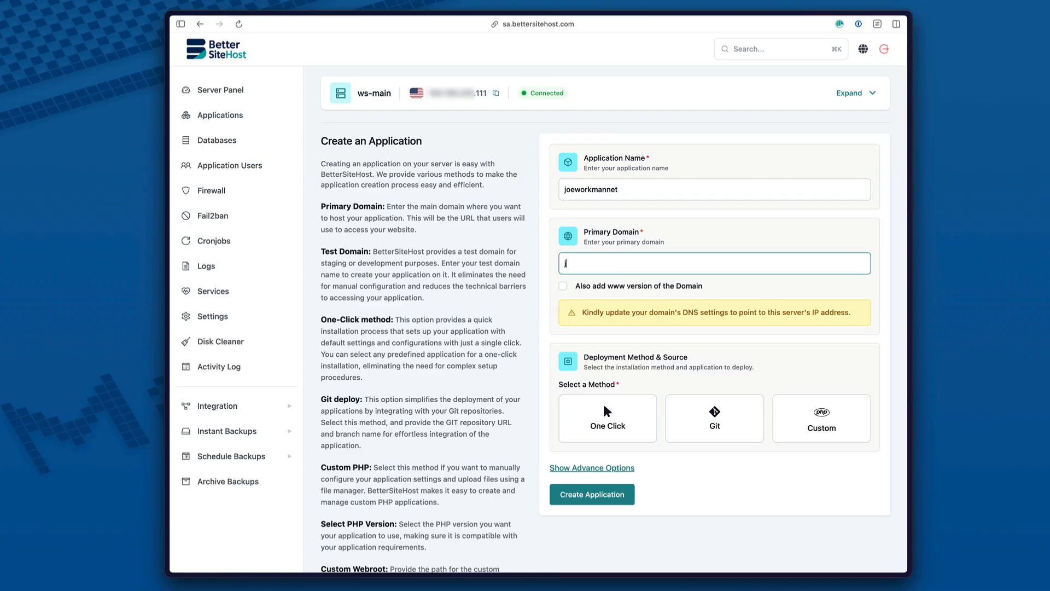
type("oeworkman.net")
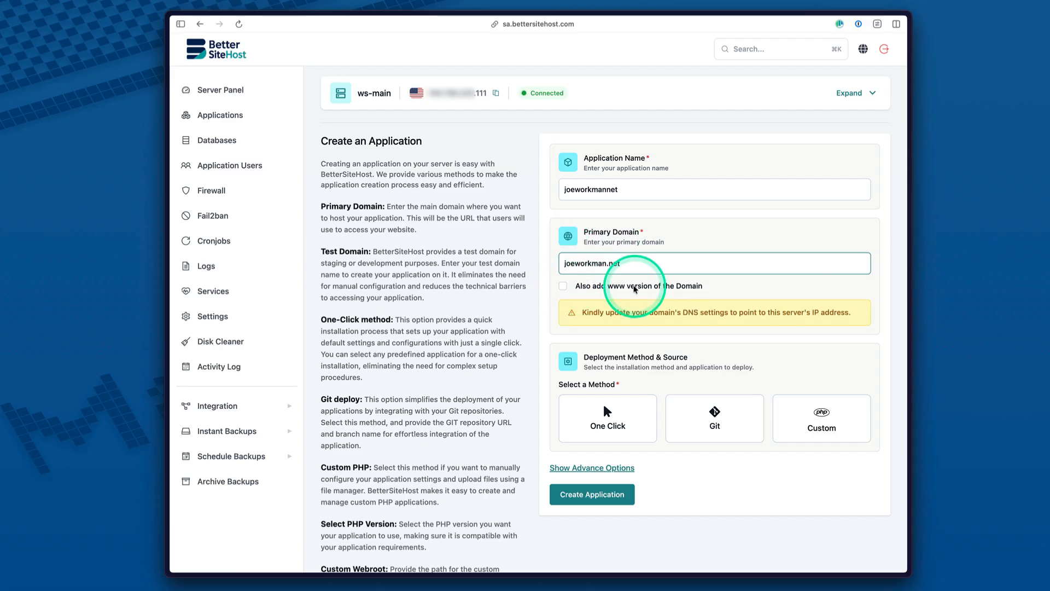
left_click(564, 288)
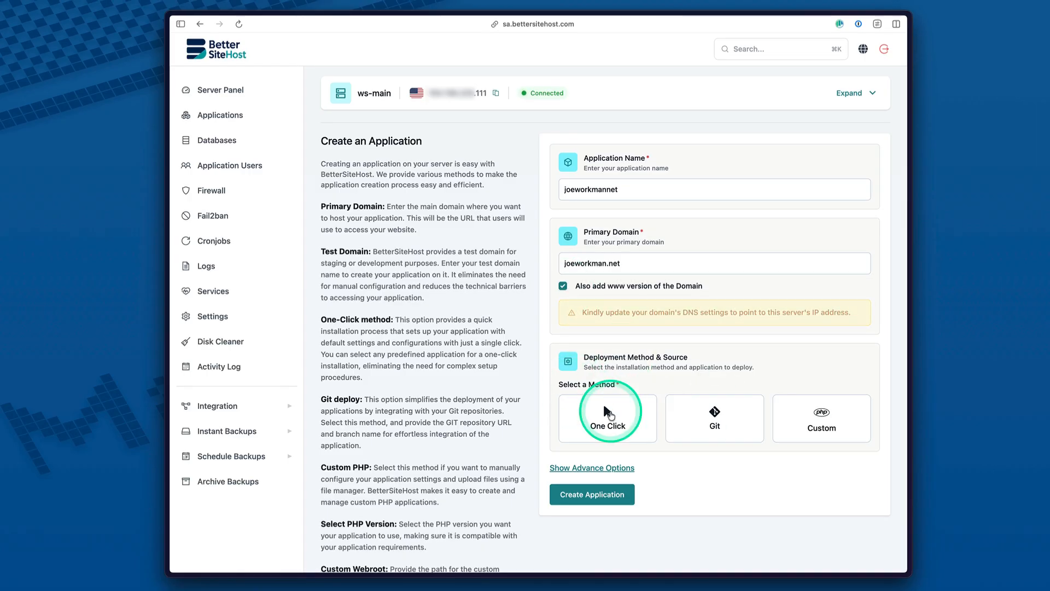
Step: Set the deployment method to Custom PHP and reveal the advanced options for the new application
left_click(607, 413)
scroll(698, 328, "down", 5)
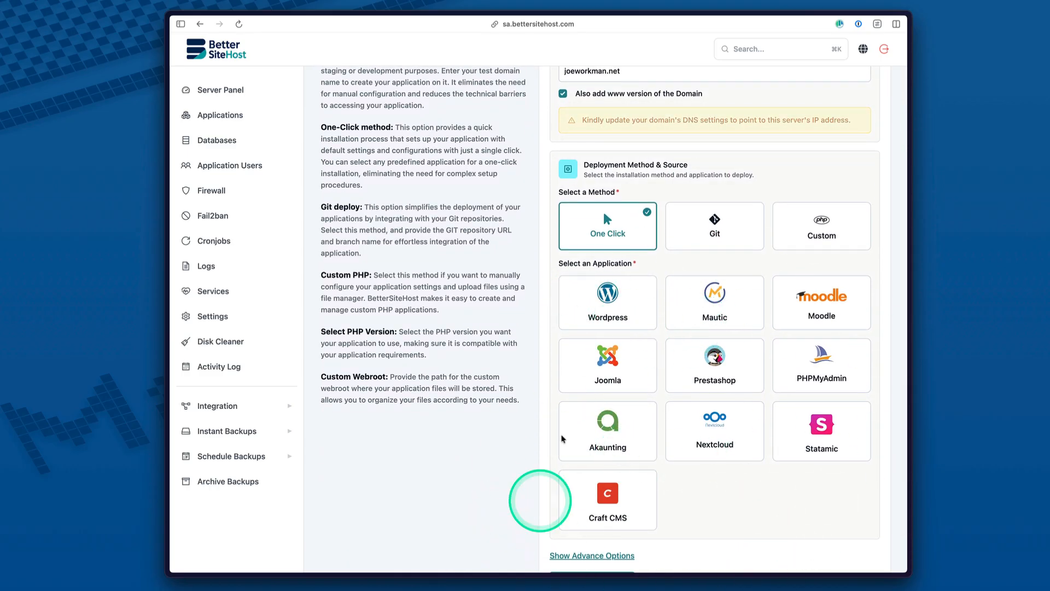
scroll(690, 498, "up", 1)
scroll(690, 497, "up", 3)
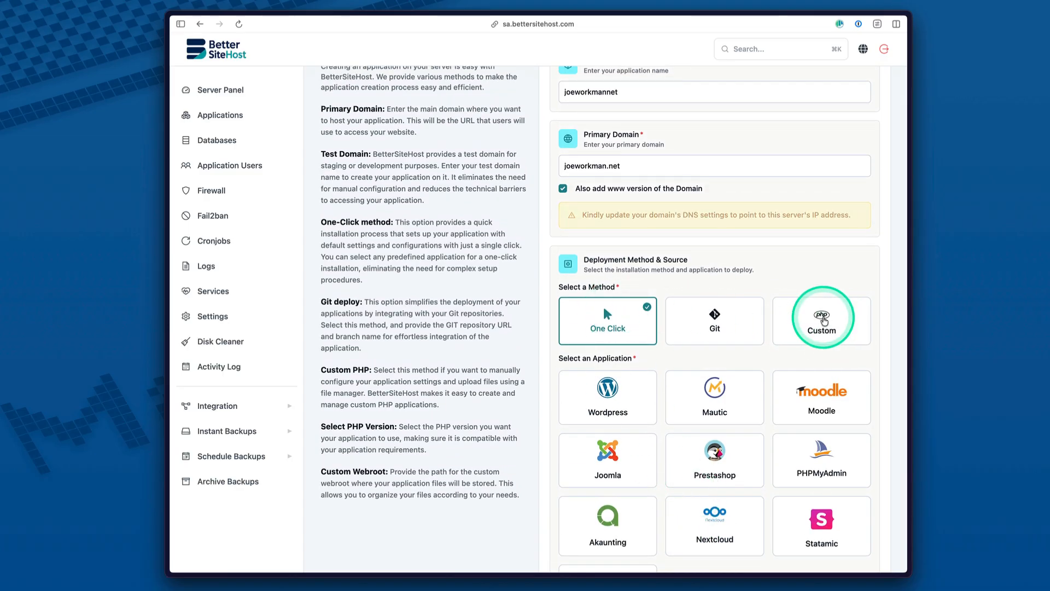
left_click(826, 320)
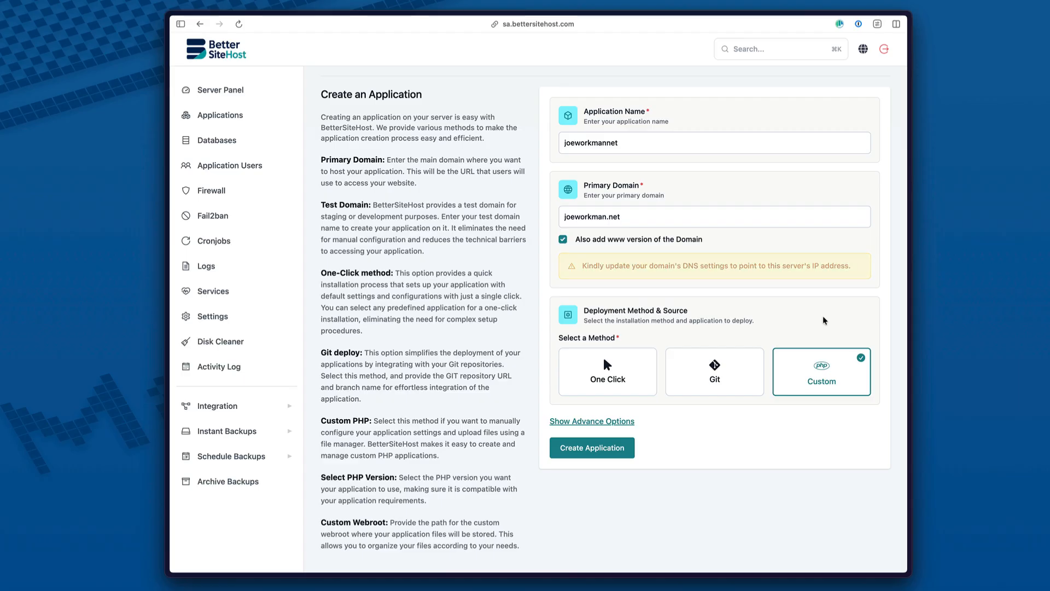
left_click(609, 421)
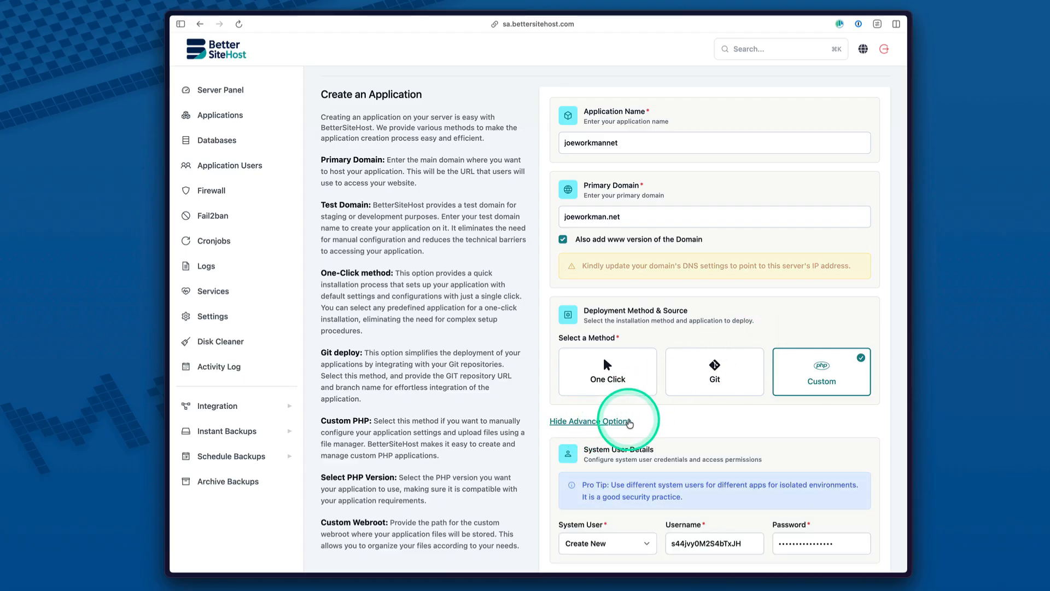
scroll(662, 413, "down", 5)
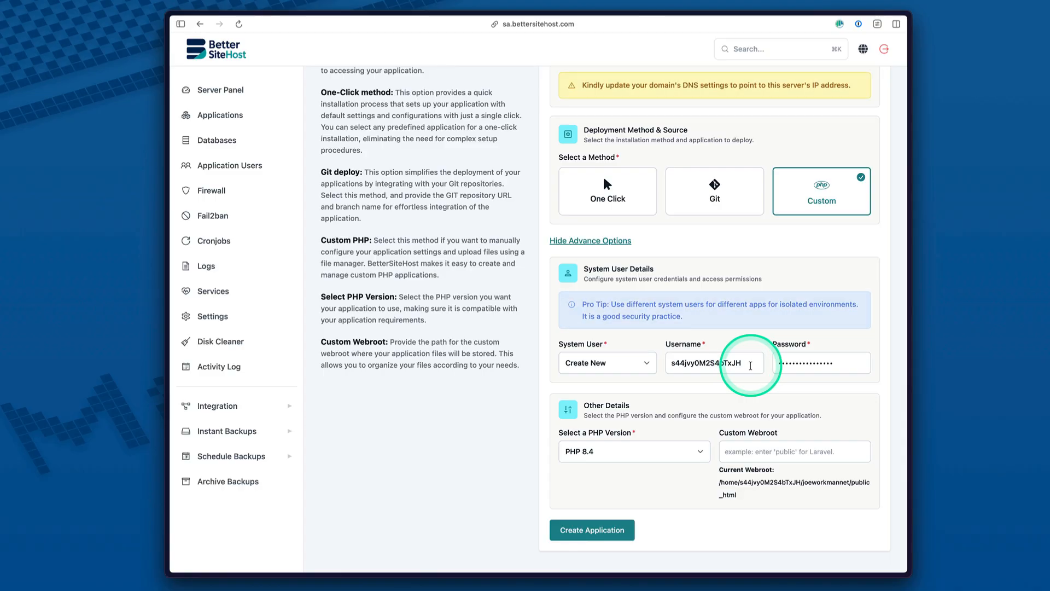
Step: Replace the generated username of the new system user with myuser
left_click(750, 366)
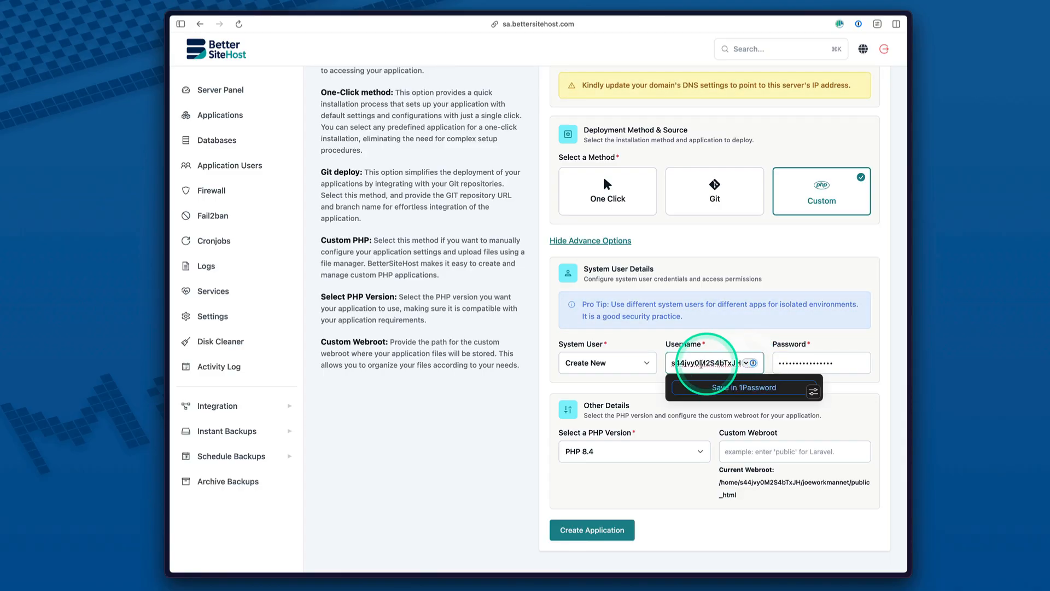
double_click(703, 363)
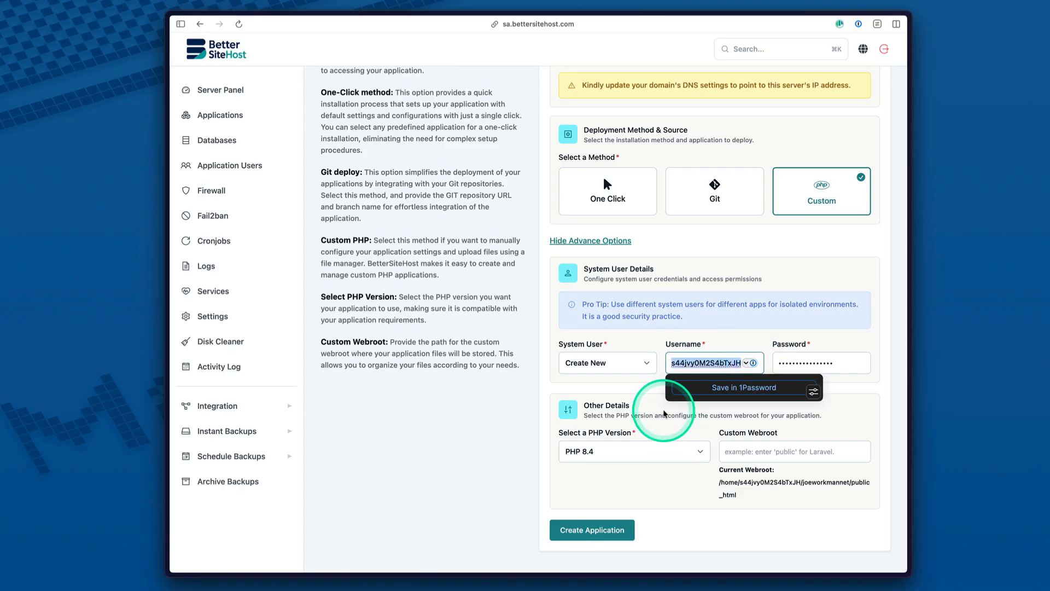
type("my")
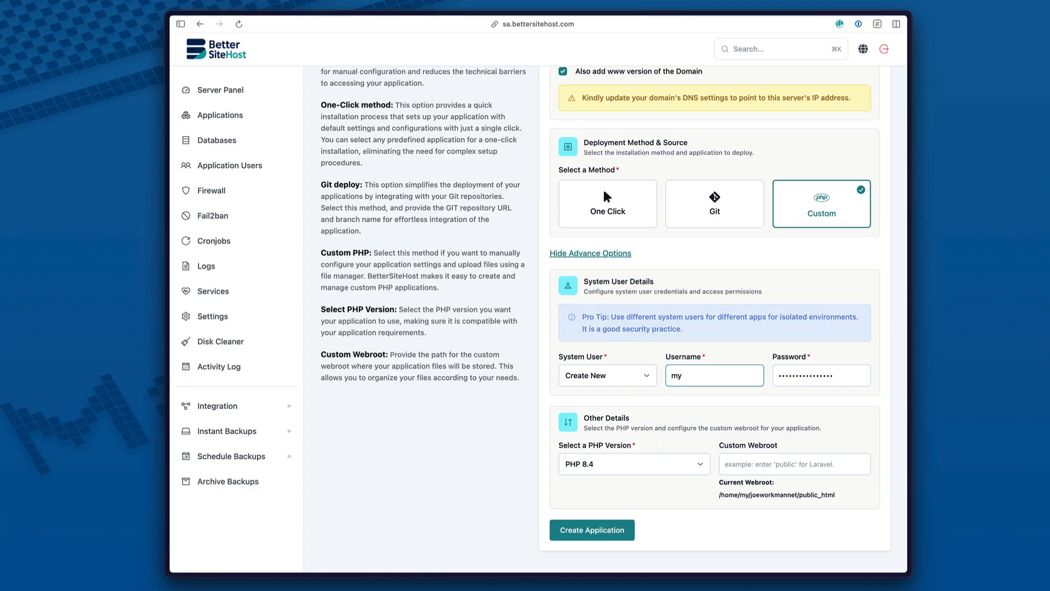
type("user")
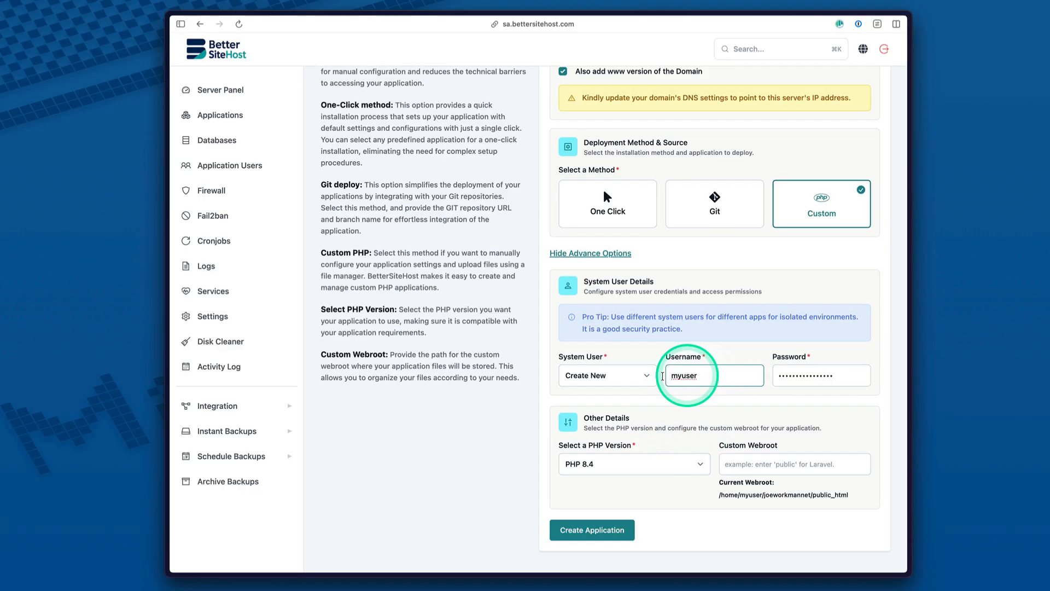
Step: Choose the system user from the existing ones and pick the account named after the site's domain
left_click(606, 376)
left_click(607, 390)
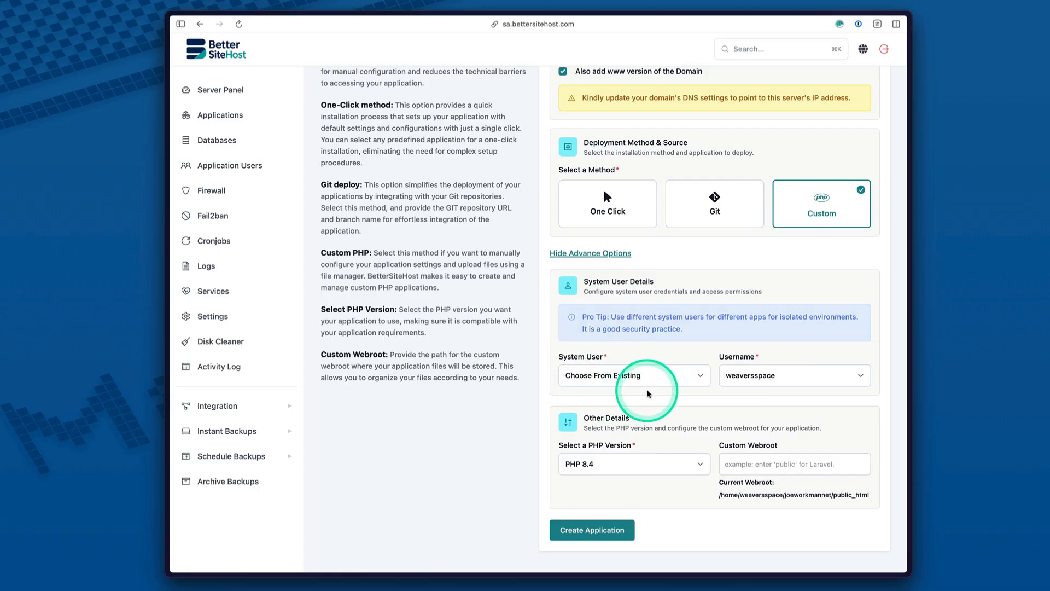
left_click(758, 380)
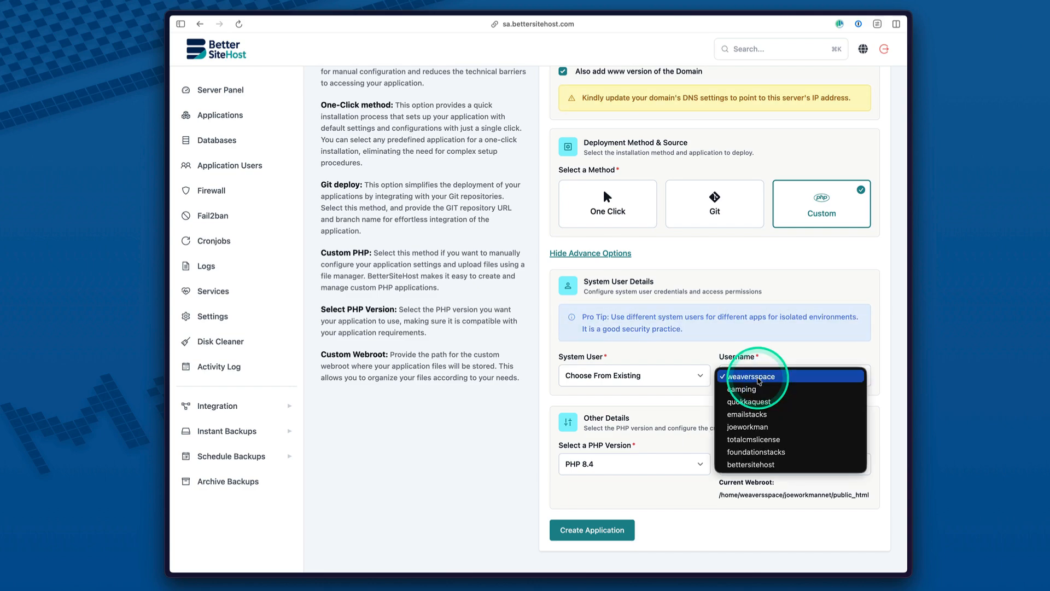
left_click(745, 395)
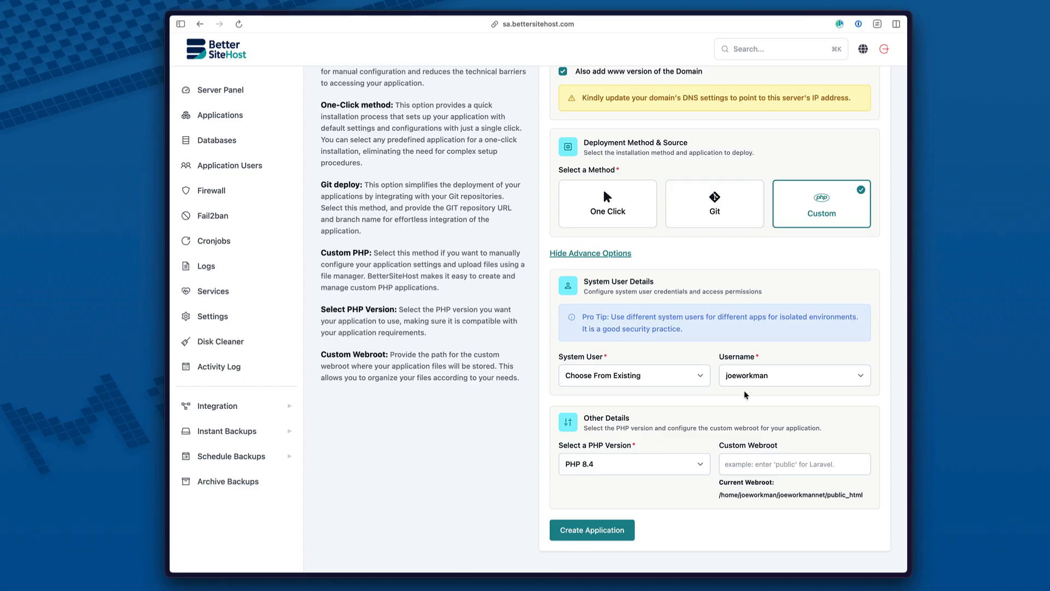
Step: Create the application with PHP 8.4 and the default webroot, and copy the server's IP address
left_click(693, 457)
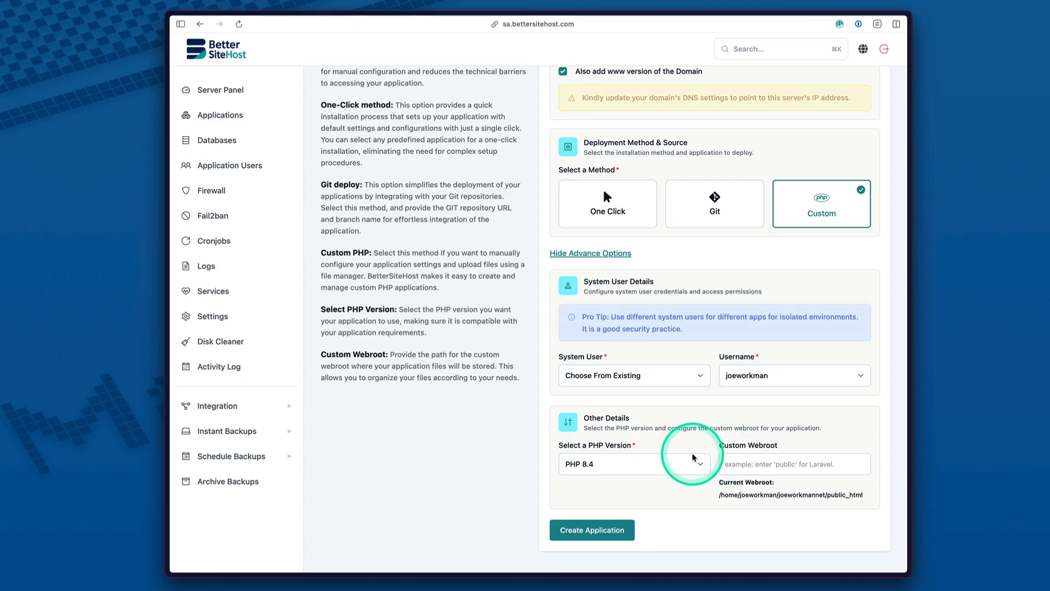
left_click(672, 464)
left_click(671, 469)
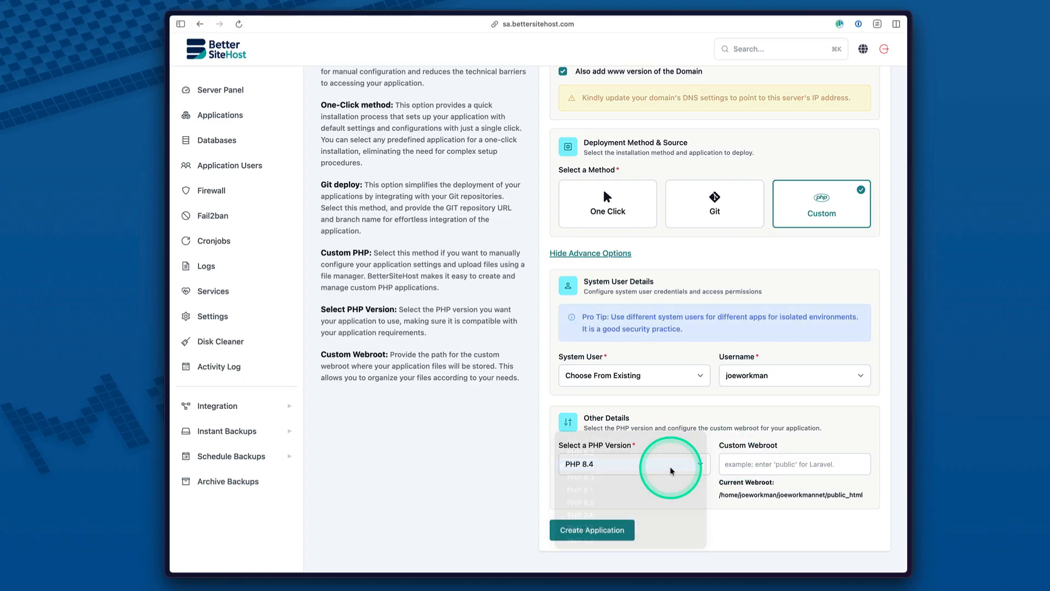
left_click(817, 465)
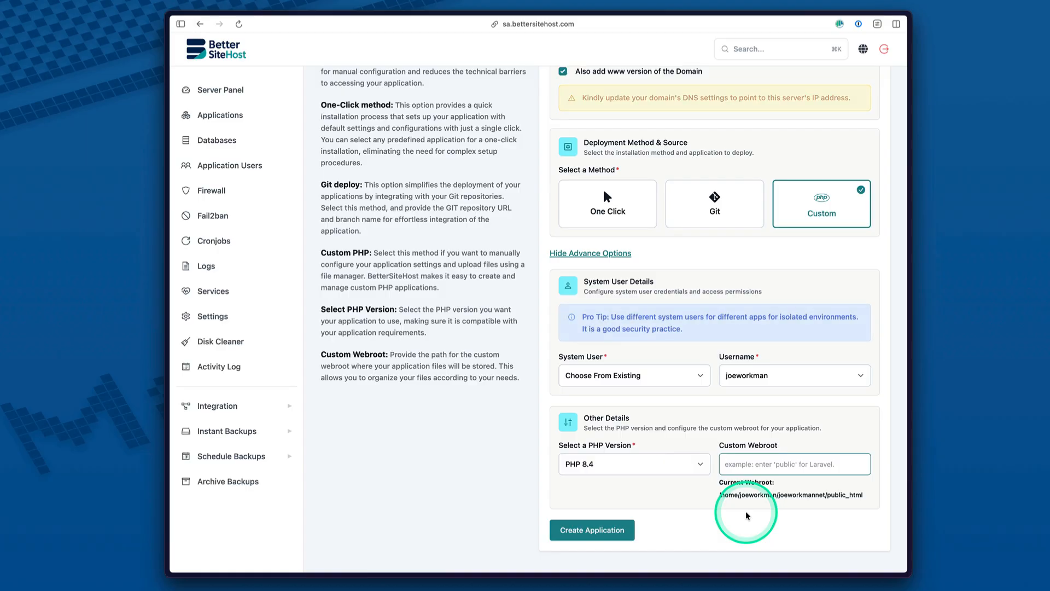
left_click(590, 531)
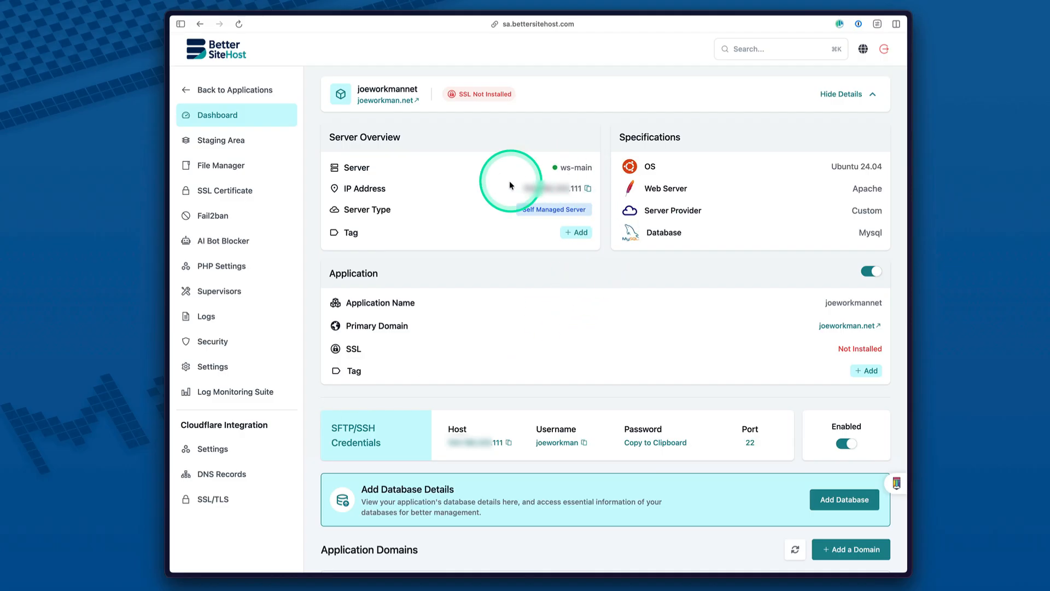
left_click(588, 189)
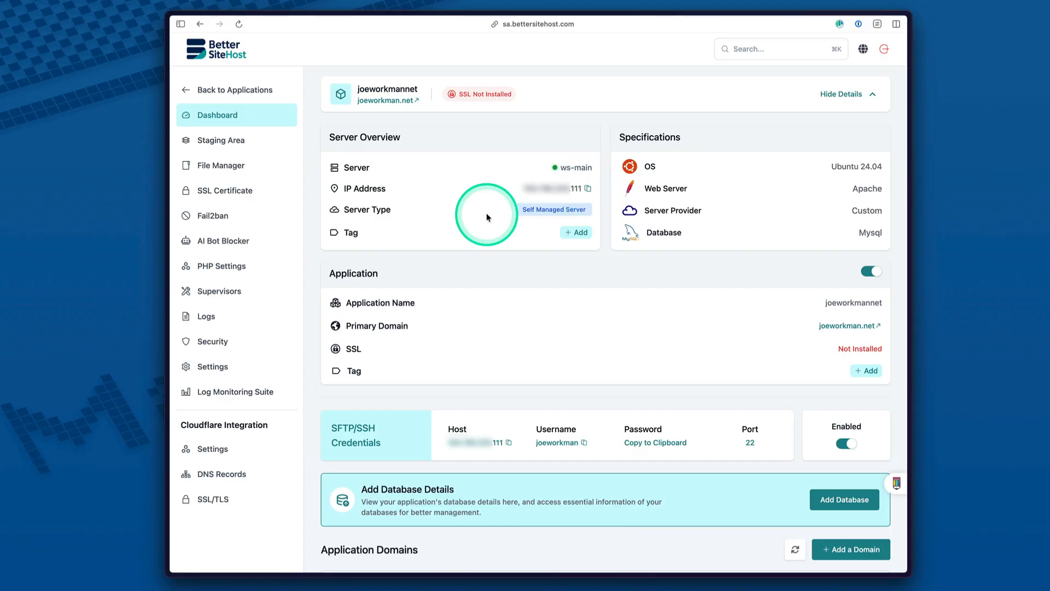
left_click(237, 194)
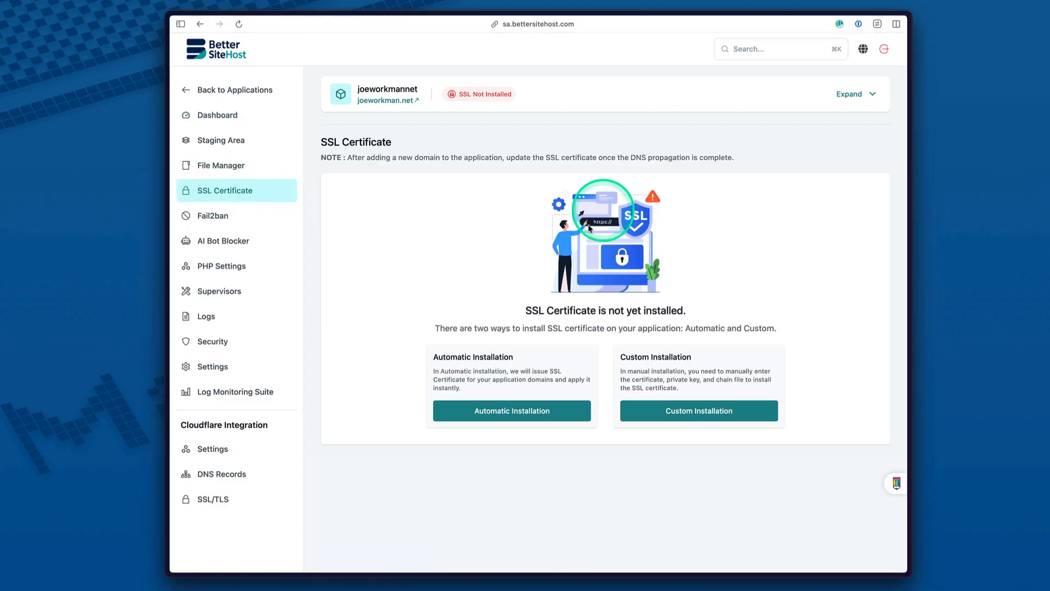
left_click(509, 412)
left_click(508, 413)
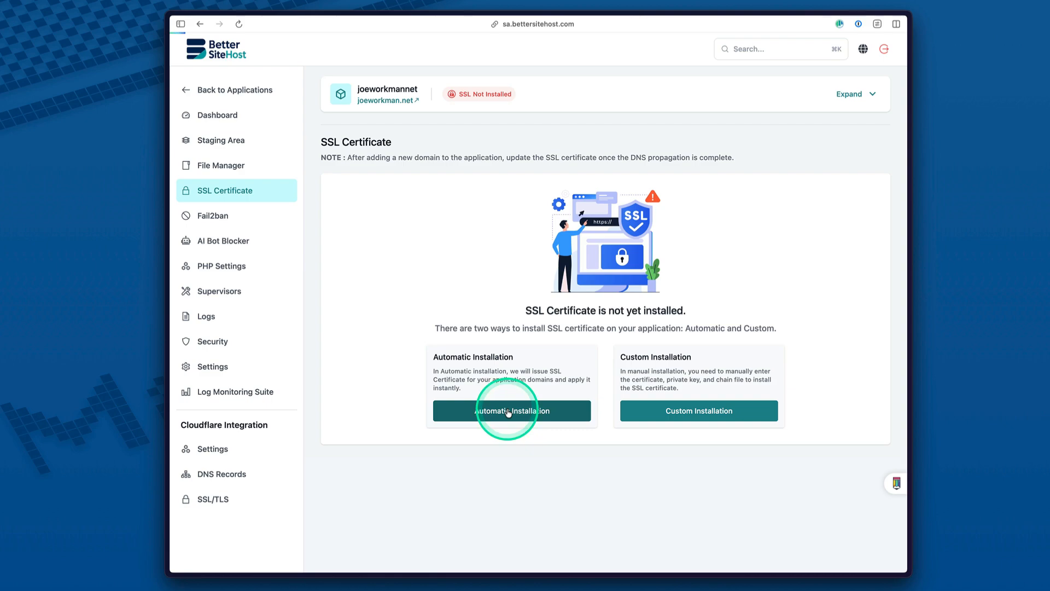
scroll(633, 344, "down", 2)
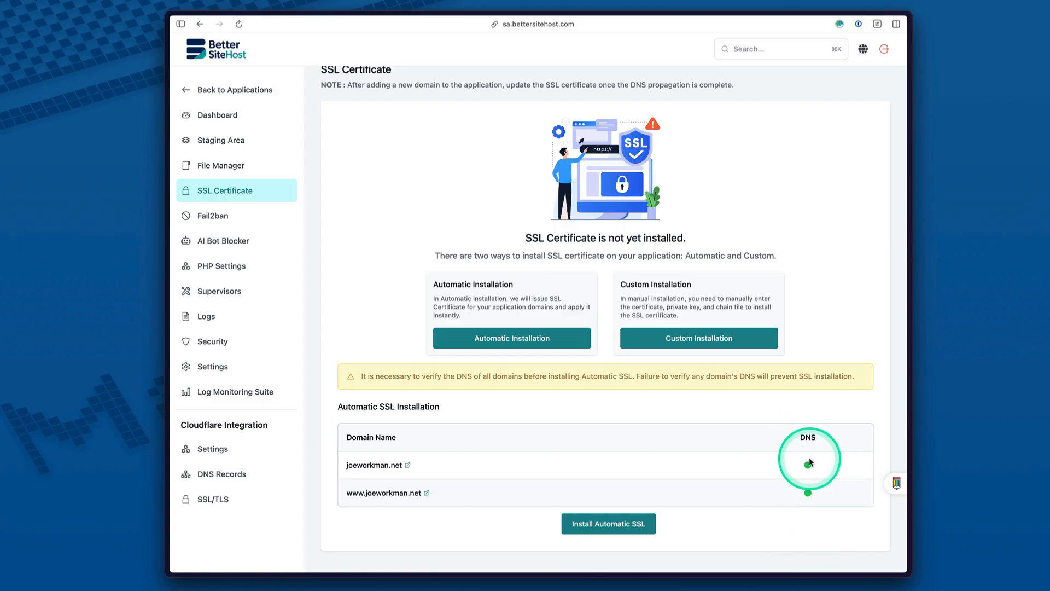
left_click(606, 525)
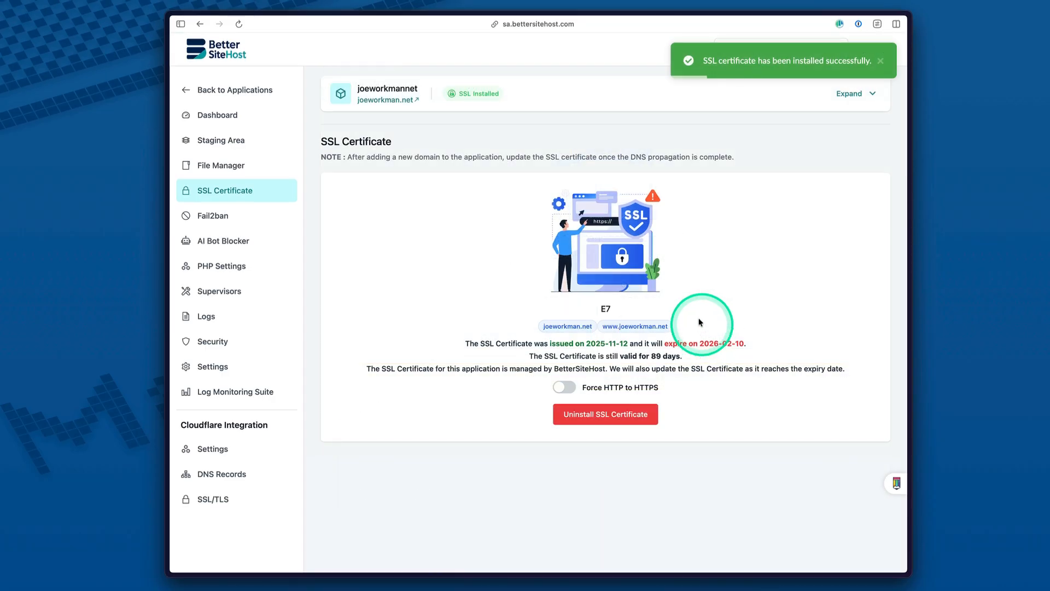
Step: Force HTTP to HTTPS for the application and view the live site at joeworkman.net
left_click(567, 388)
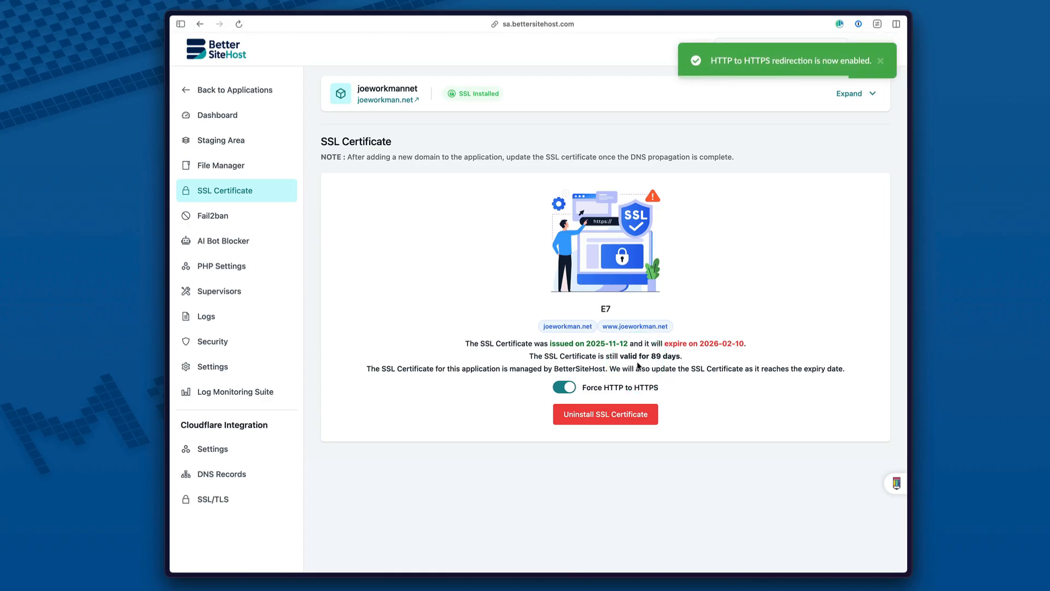
left_click(572, 279)
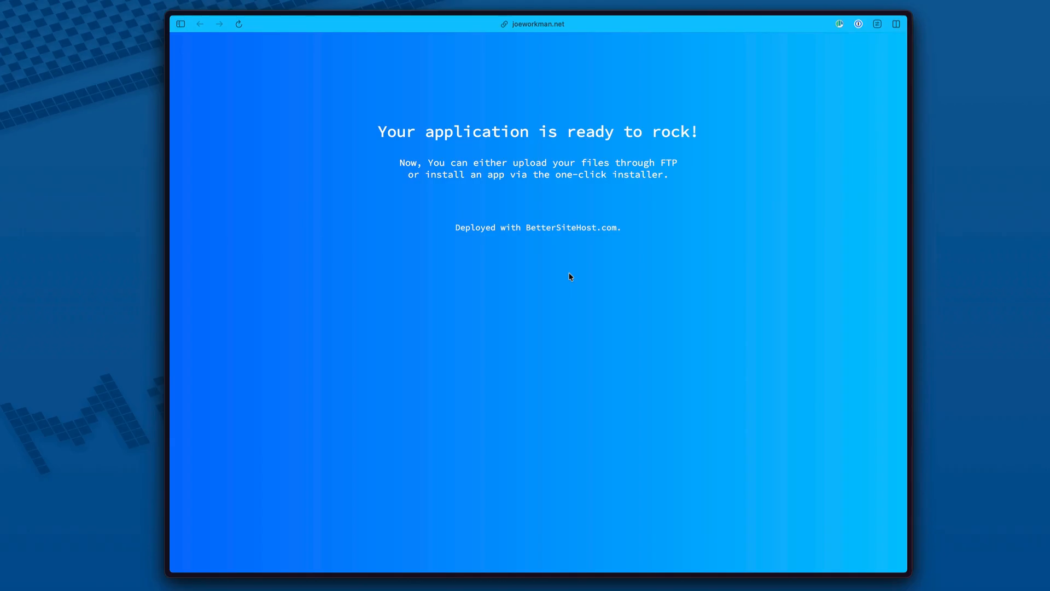
left_click(677, 265)
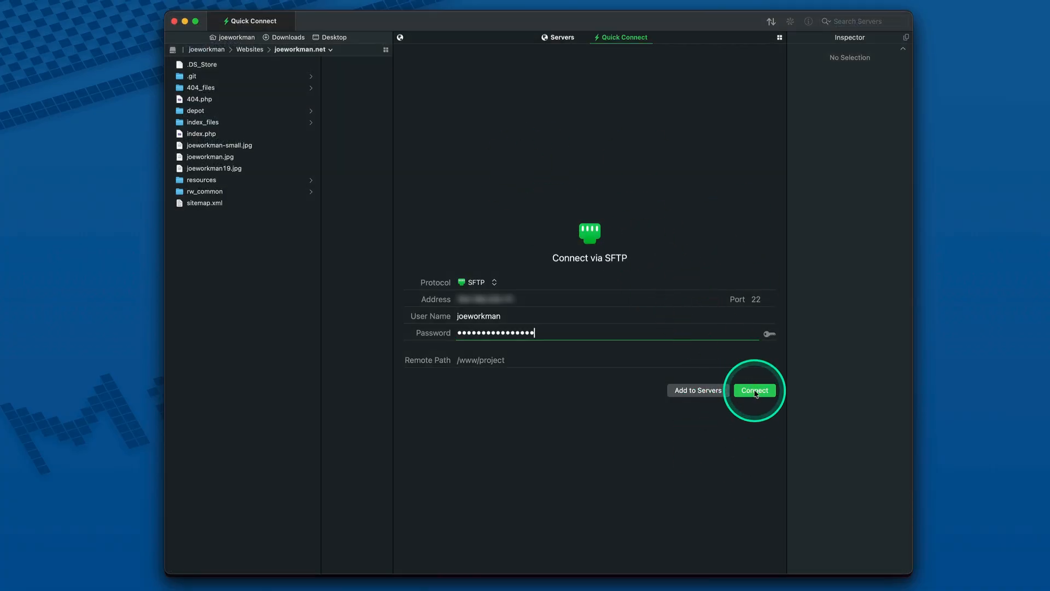
Step: Connect to the server via SFTP on port 22 and open the remote joeworkmannet folder
left_click(756, 393)
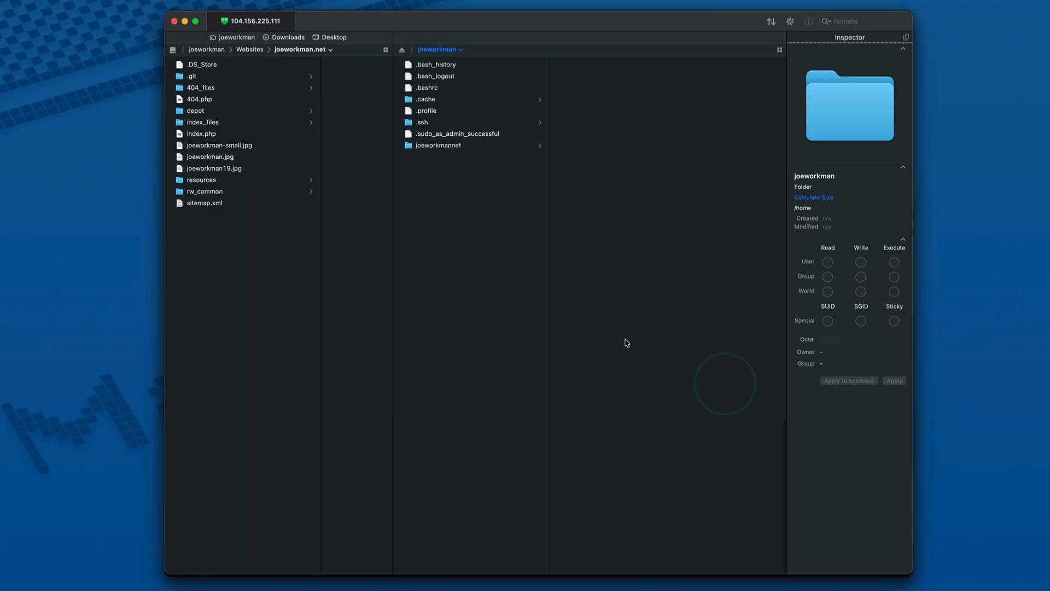
left_click(433, 148)
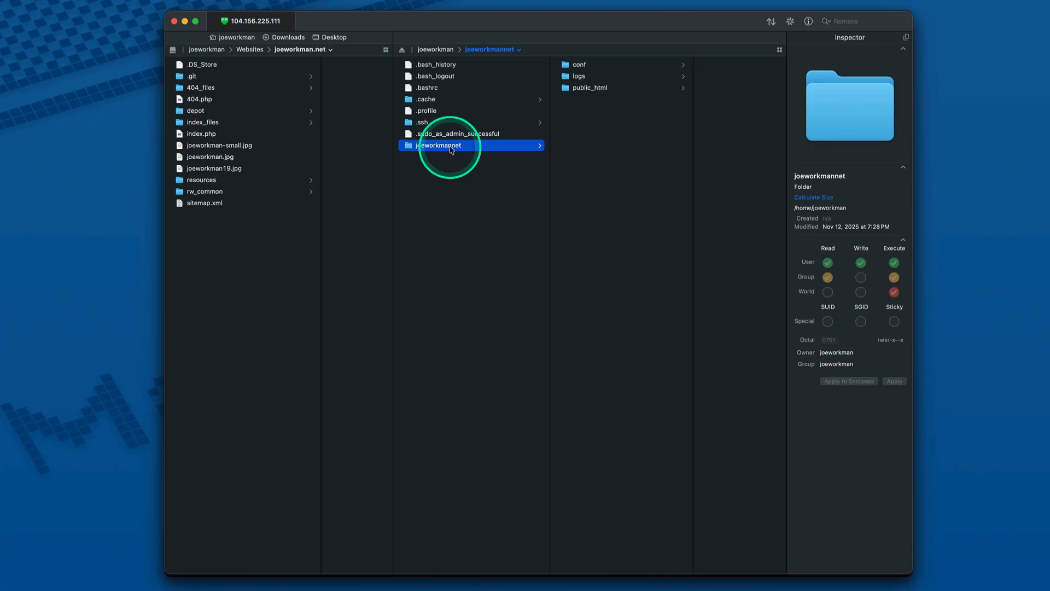
Step: Open the remote public_html folder and upload the local joeworkman.net website files into it
left_click(588, 88)
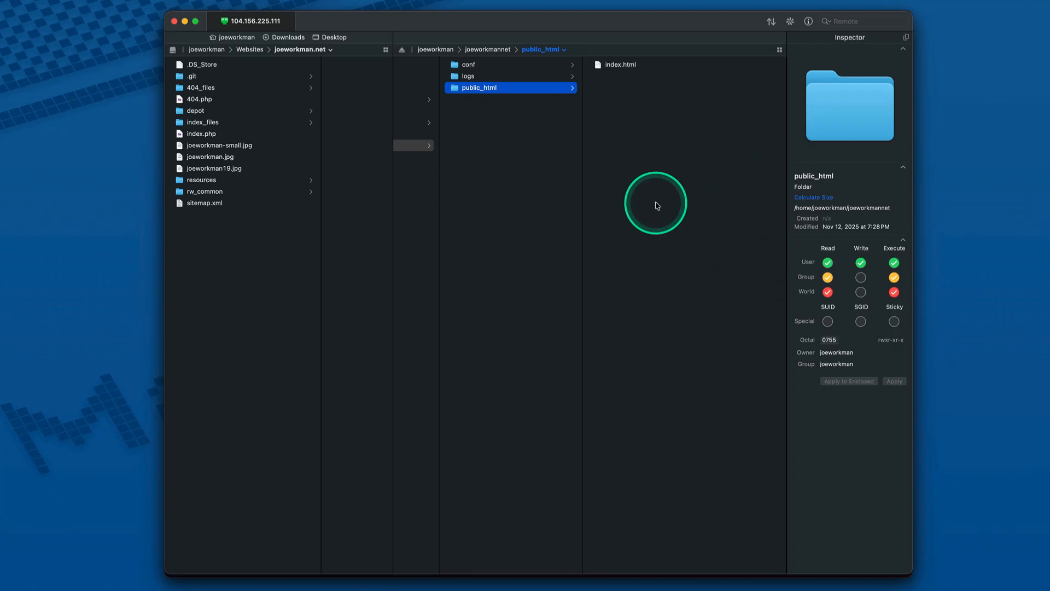
key("Right")
left_click_drag(230, 233, 657, 128)
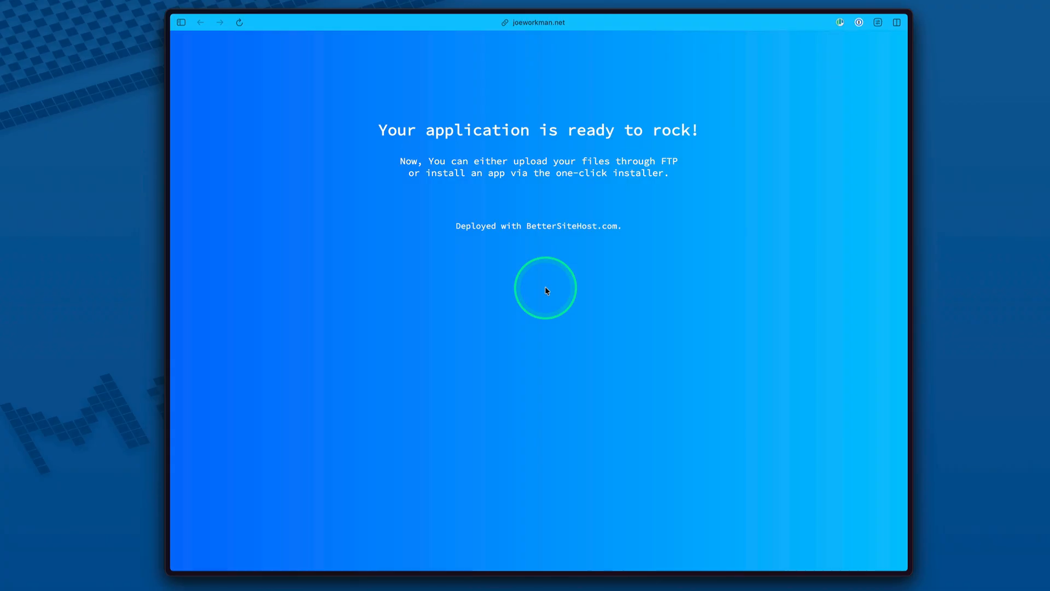
Step: Switch to the browser, reload joeworkman.net and look over the uploaded website's home page
key("super+r")
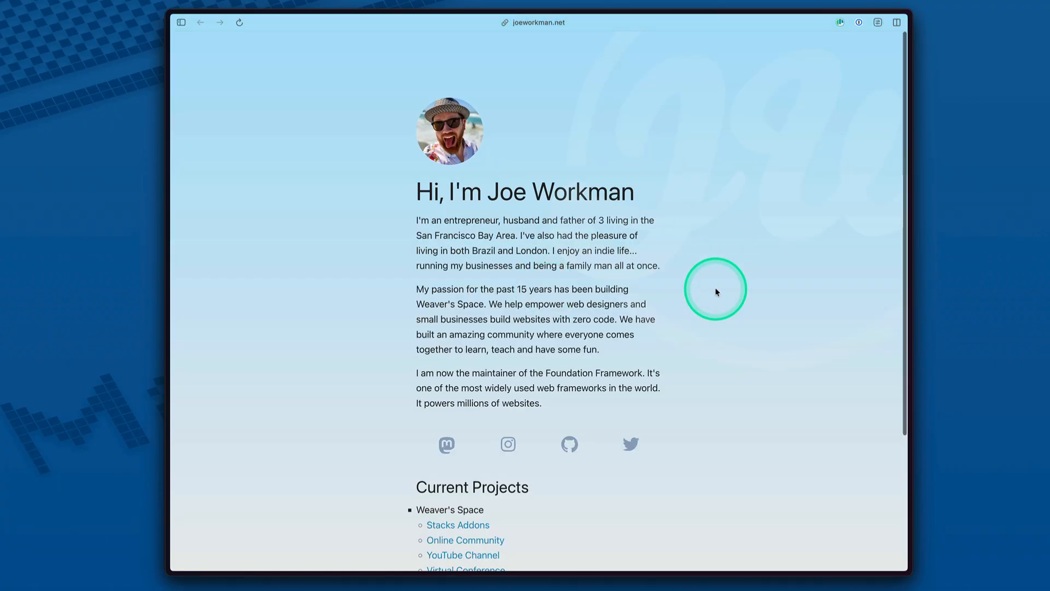
scroll(715, 291, "down", 4)
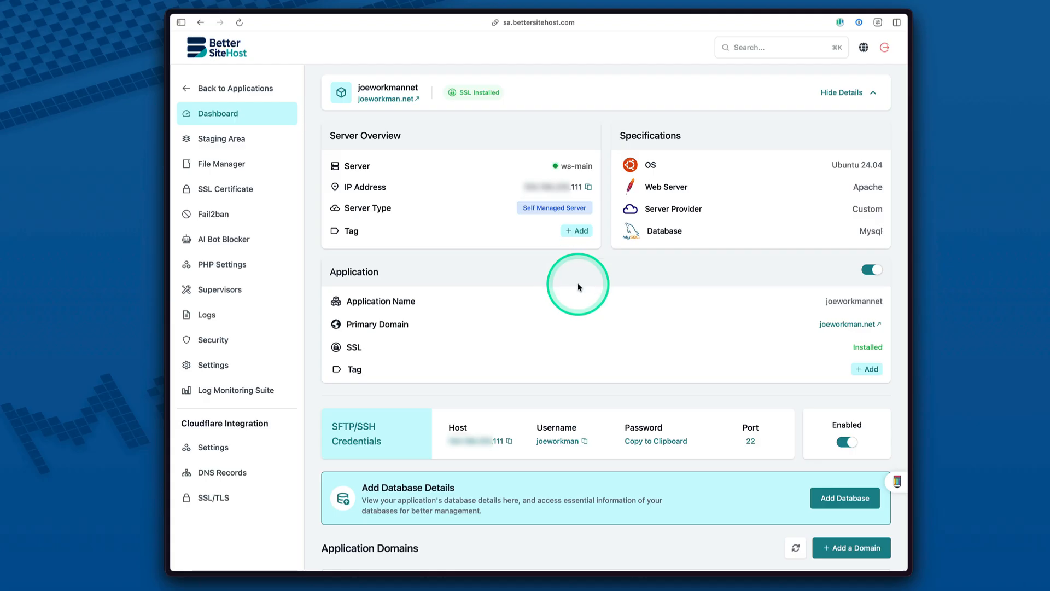
scroll(578, 283, "down", 1)
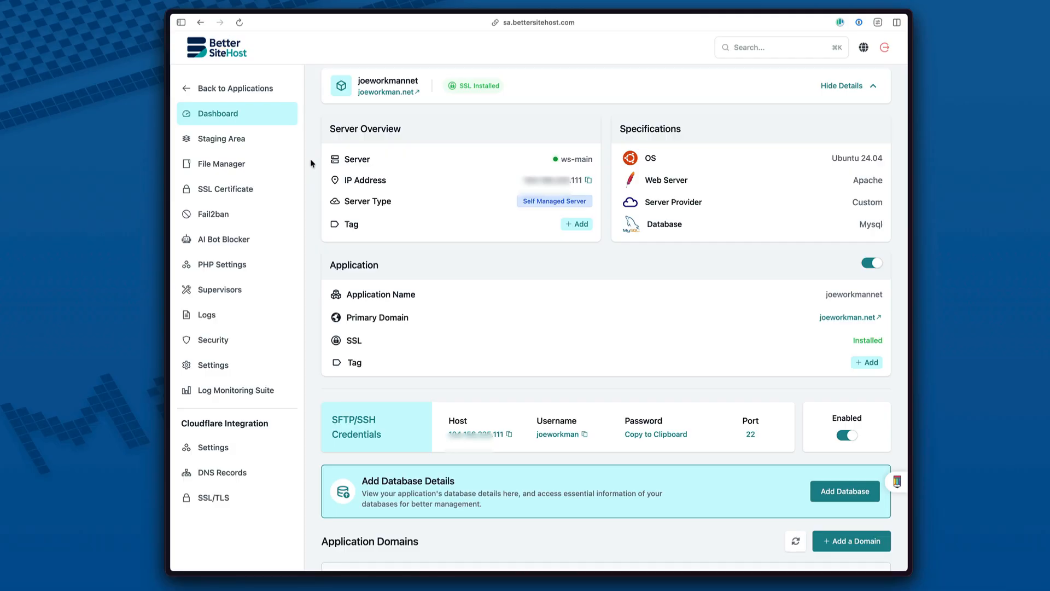
scroll(348, 173, "up", 1)
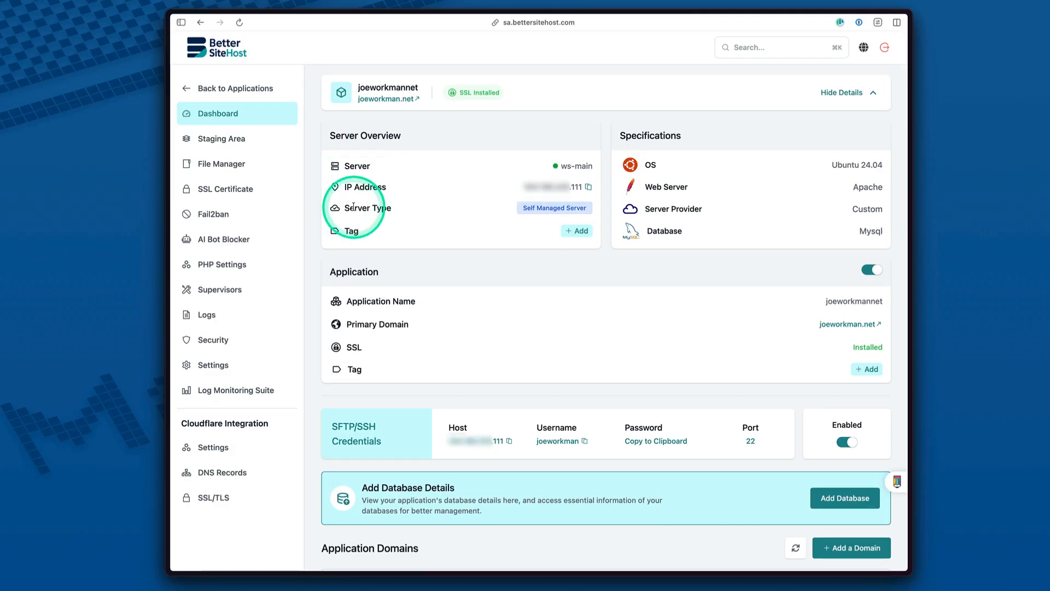